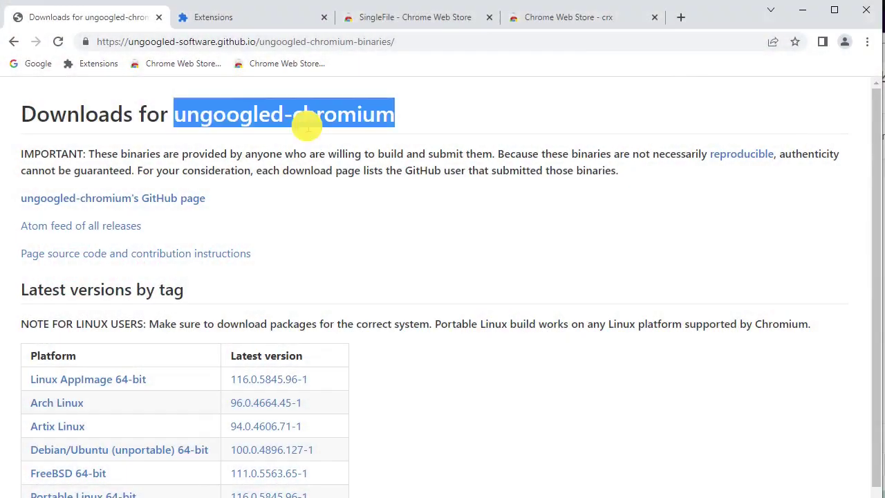
# Highlight the ungoogled-chromium heading and view the SingleFile listing, then return to downloads.
pyautogui.click(306, 126)
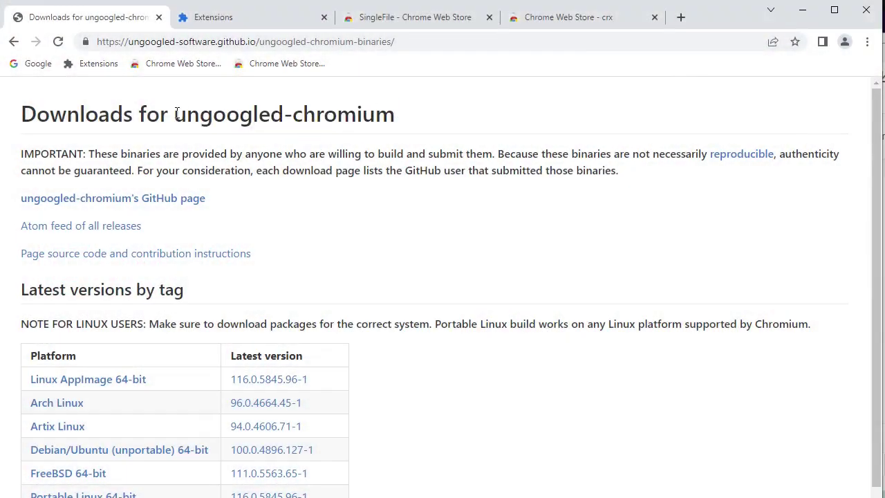
pyautogui.moveTo(177, 112); pyautogui.dragTo(404, 124)
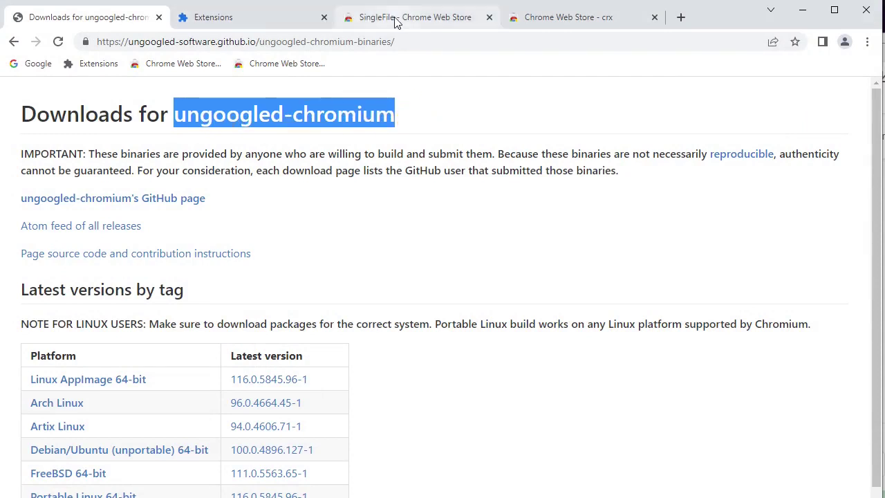
pyautogui.click(433, 23)
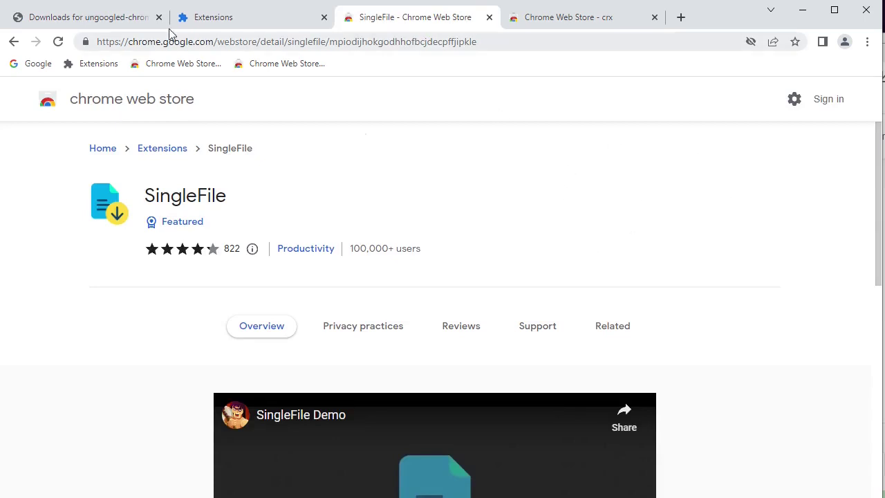
pyautogui.click(101, 18)
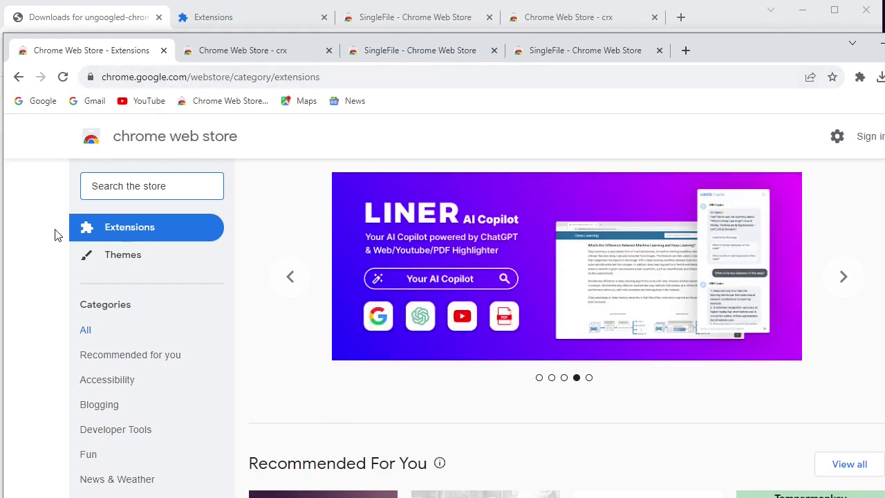
# Open the CRX Extractor/Downloader listing from the 'crx' Web Store search results.
pyautogui.click(231, 50)
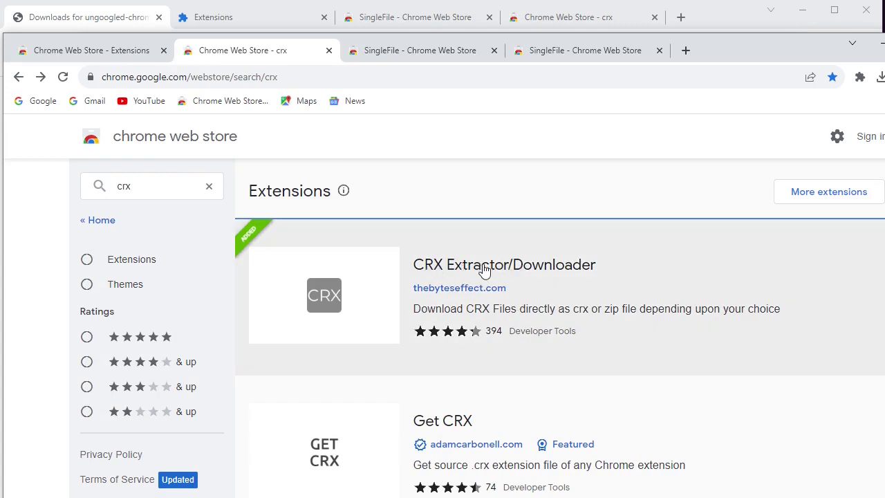
pyautogui.click(482, 267)
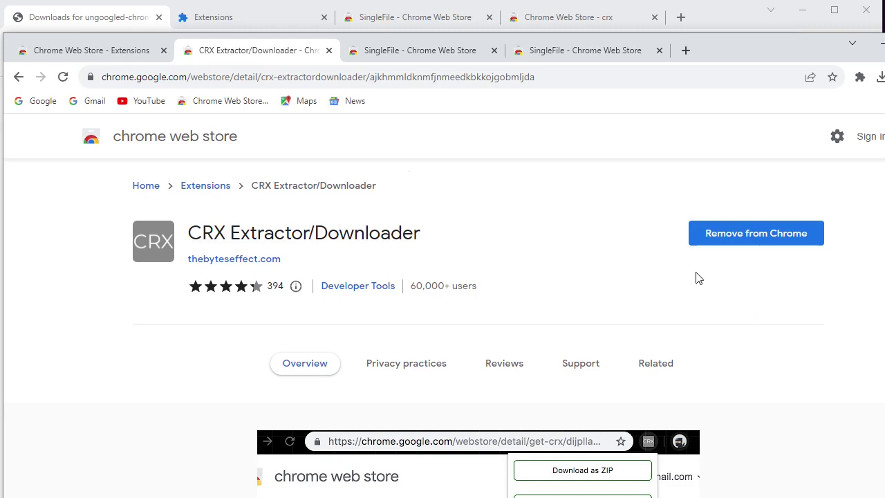
# Open the SingleFile extension details page from the singlefile search results.
pyautogui.click(399, 53)
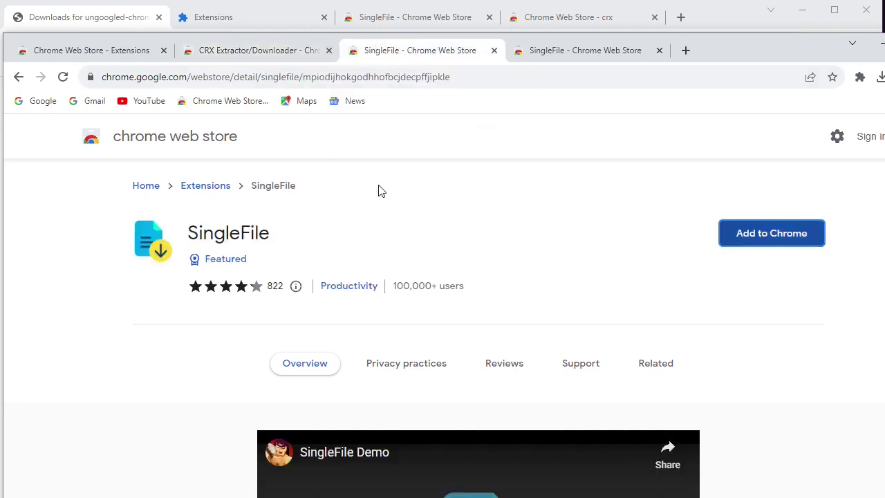
pyautogui.click(17, 77)
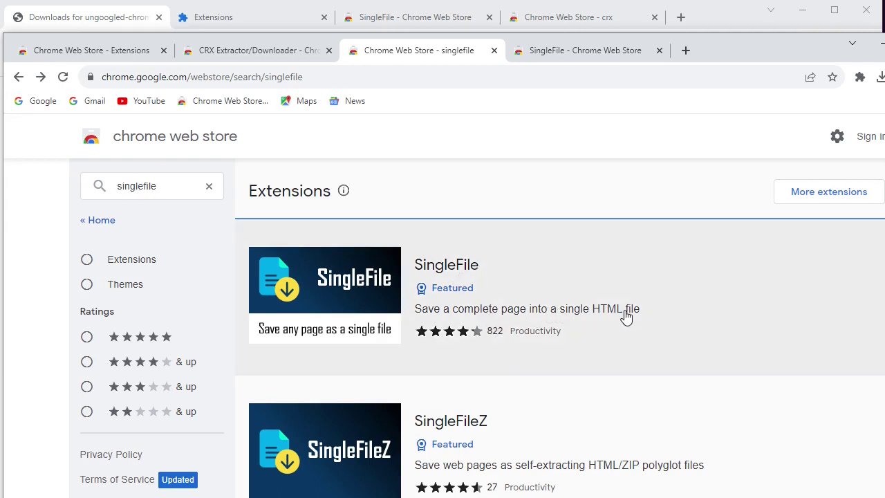
pyautogui.click(446, 267)
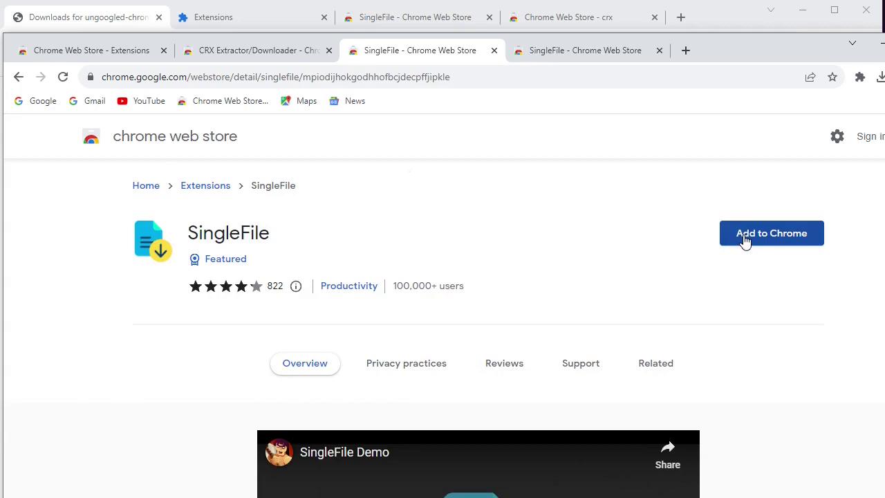
# Use the CRX Extractor context menu to download SingleFile as a ZIP.
pyautogui.rightClick(799, 237)
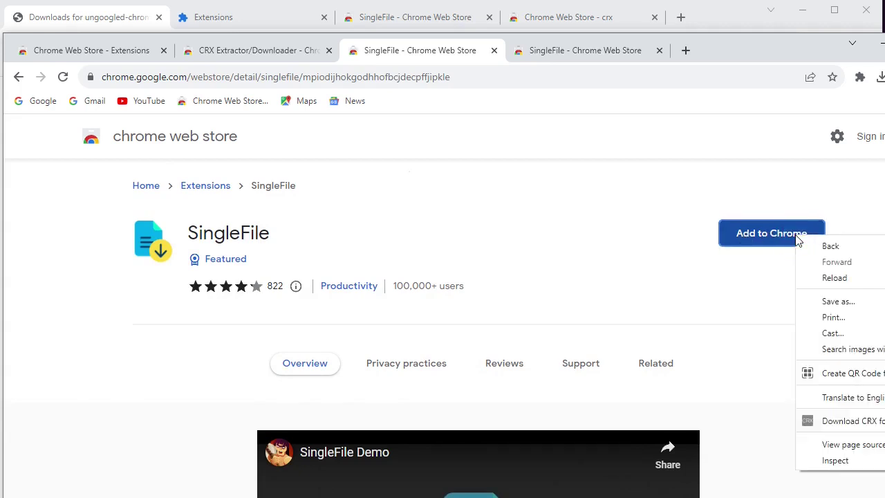
pyautogui.rightClick(726, 229)
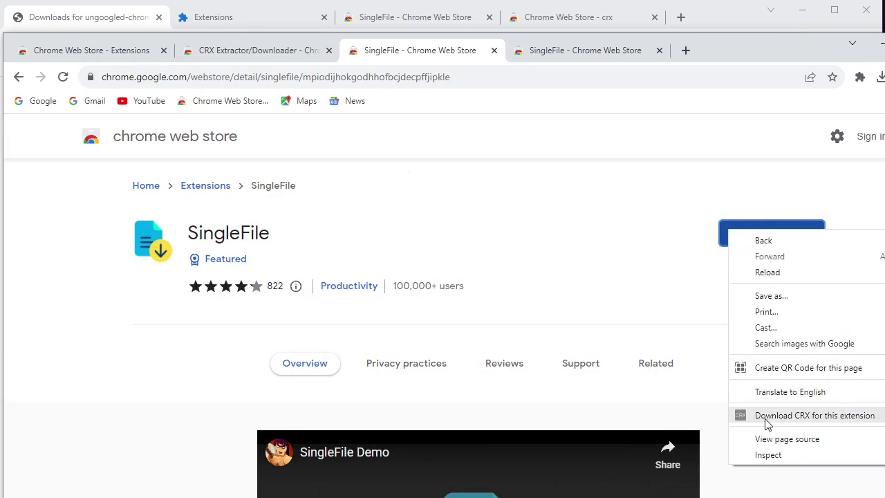
pyautogui.moveTo(814, 415)
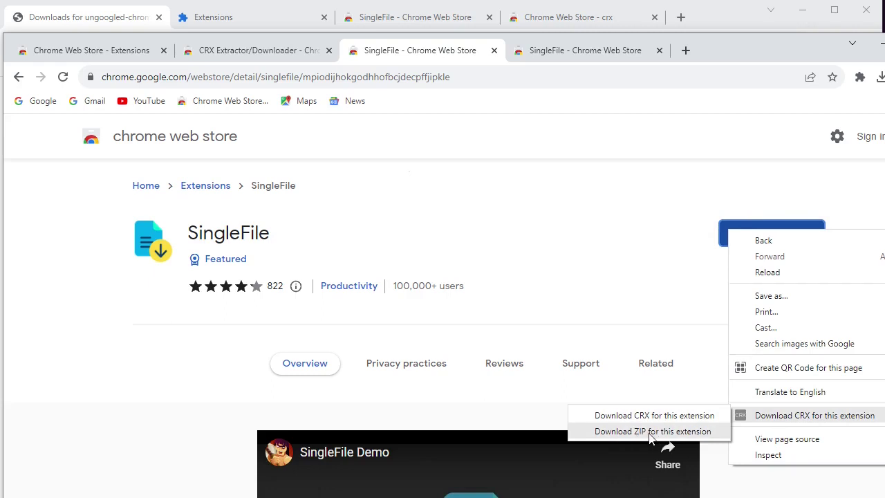
pyautogui.click(651, 433)
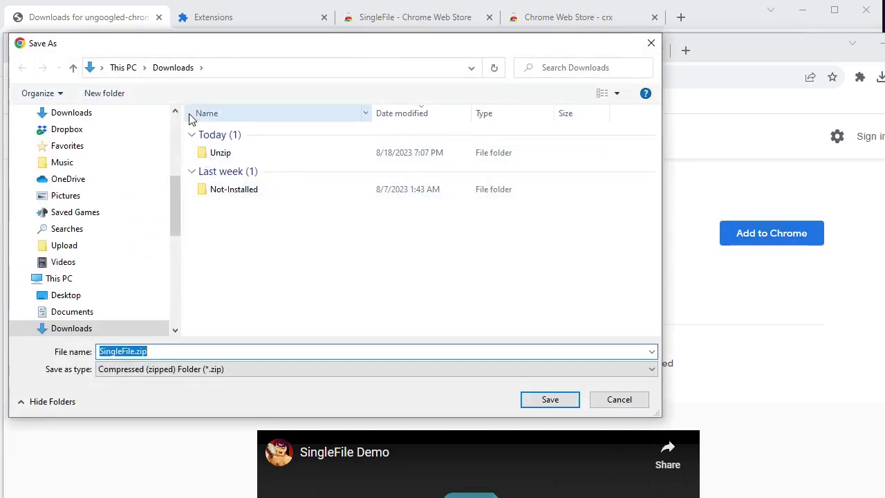
# Save SingleFile.zip to Downloads and extract it into the Unzip folder.
pyautogui.click(550, 400)
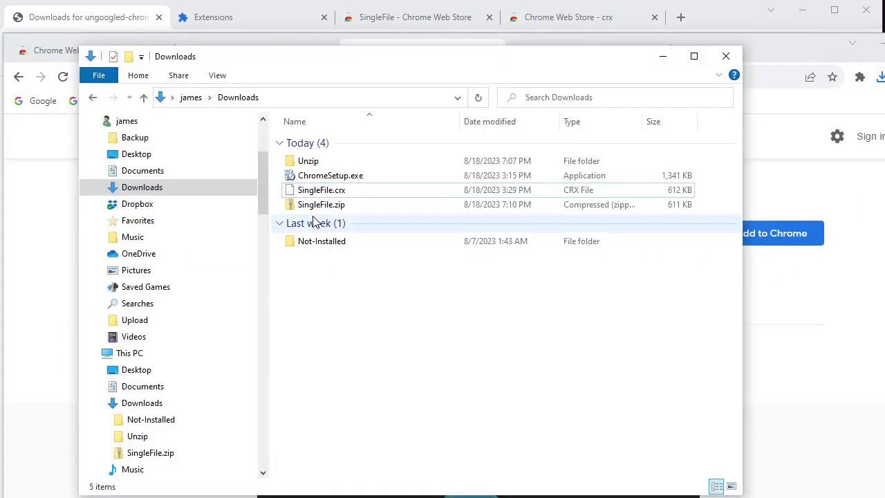
pyautogui.click(311, 204)
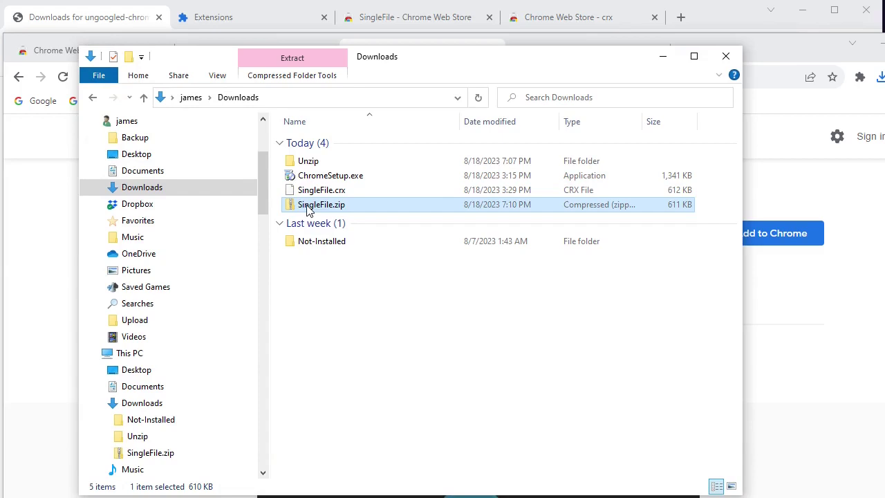
pyautogui.moveTo(308, 210); pyautogui.dragTo(307, 161)
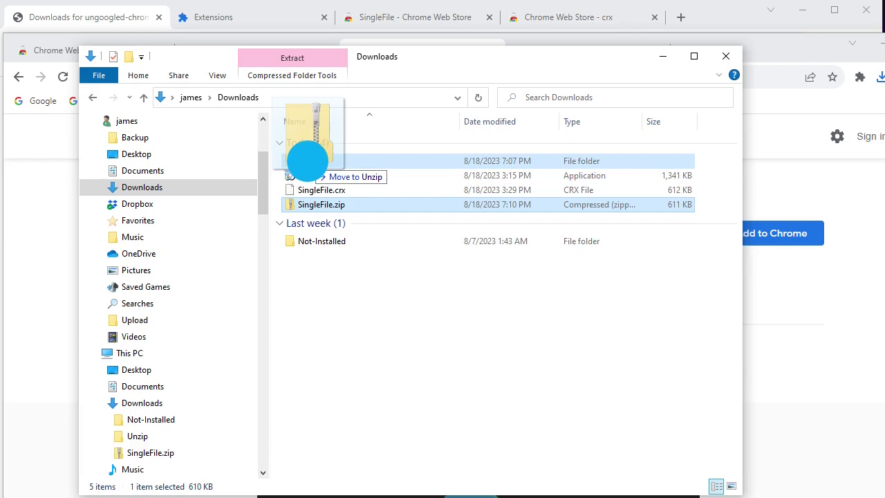
pyautogui.click(349, 188)
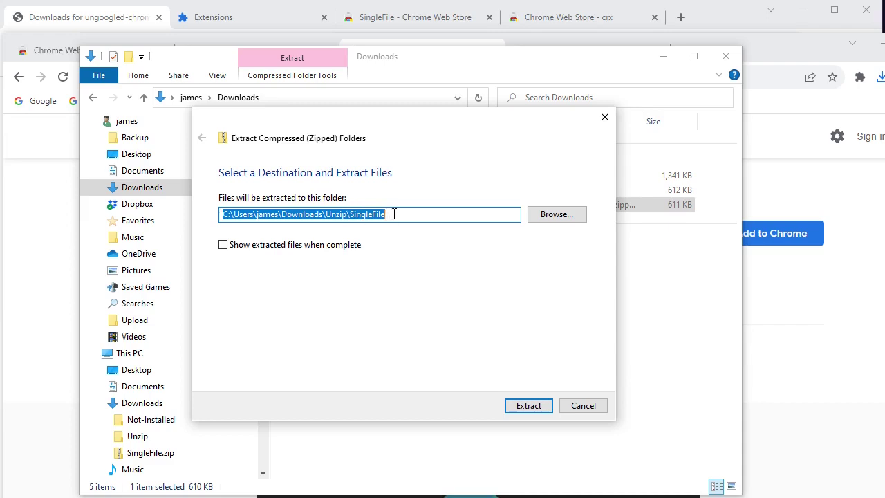
pyautogui.click(534, 409)
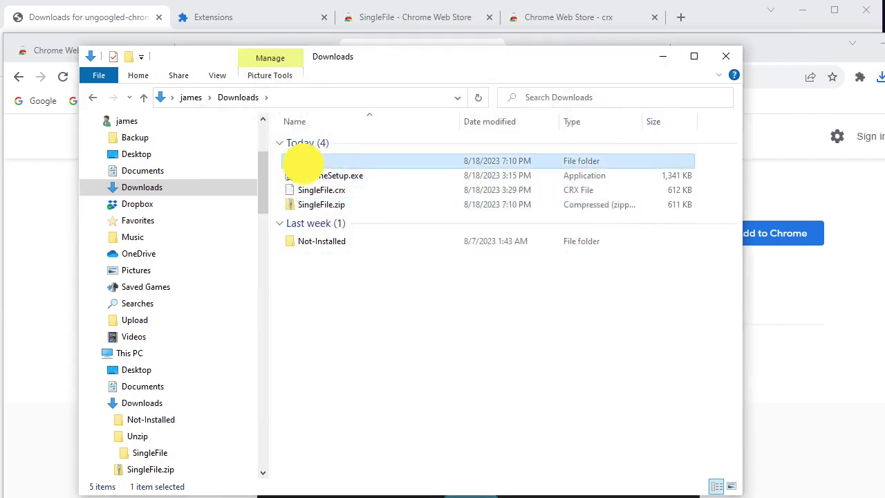
# Check the extracted Unzip\SingleFile folder contents, then minimize File Explorer.
pyautogui.doubleClick(308, 160)
pyautogui.click(316, 142)
pyautogui.doubleClick(316, 142)
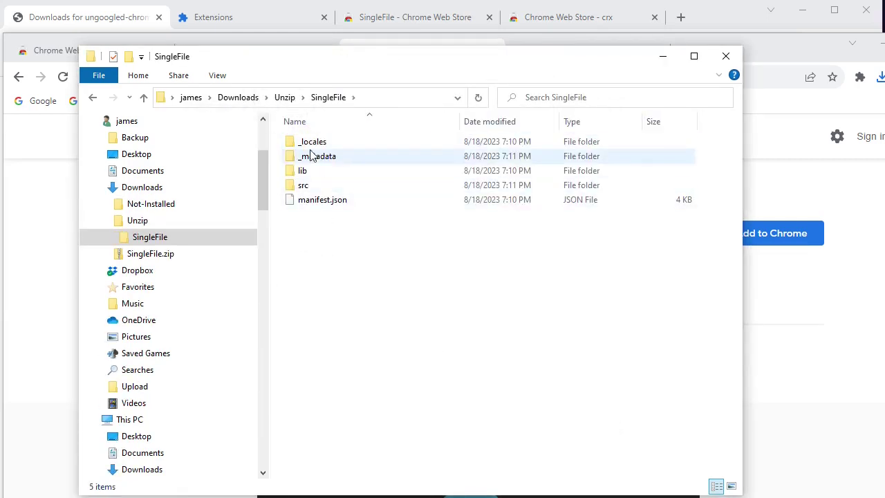
pyautogui.click(94, 99)
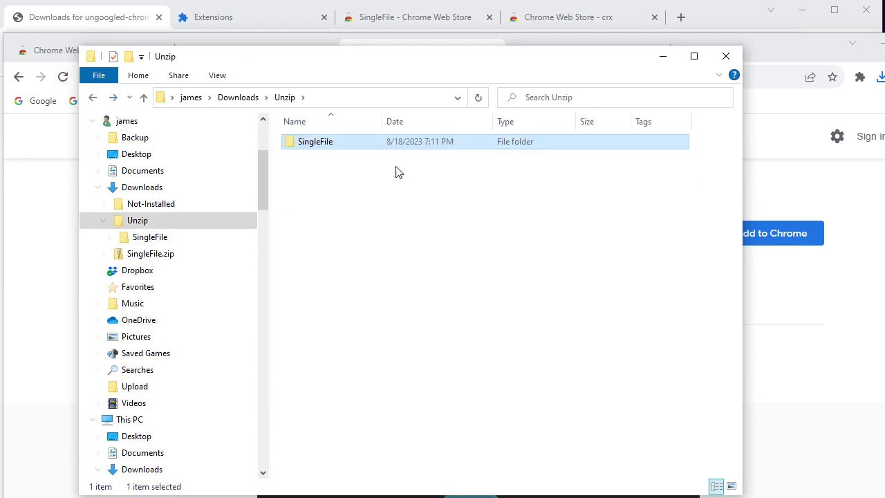
pyautogui.click(662, 60)
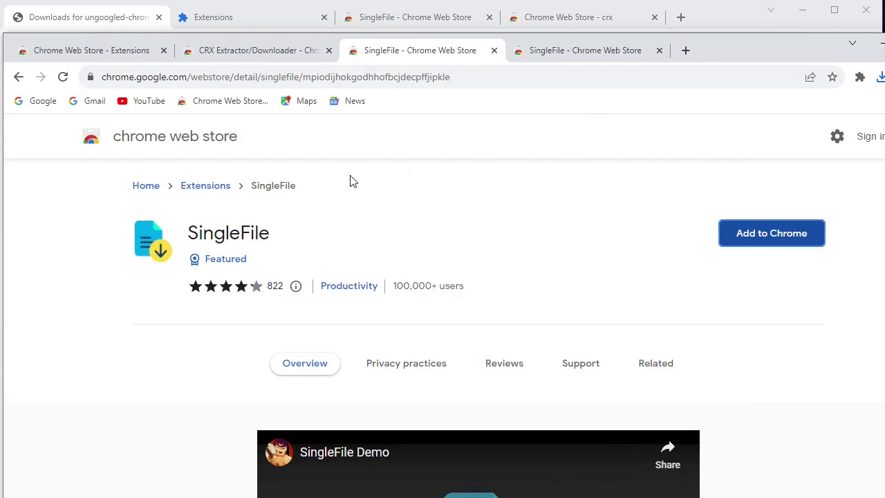
# Show chrome://extensions in the ungoogled-chromium window, briefly checking the three-dot menu.
pyautogui.click(85, 18)
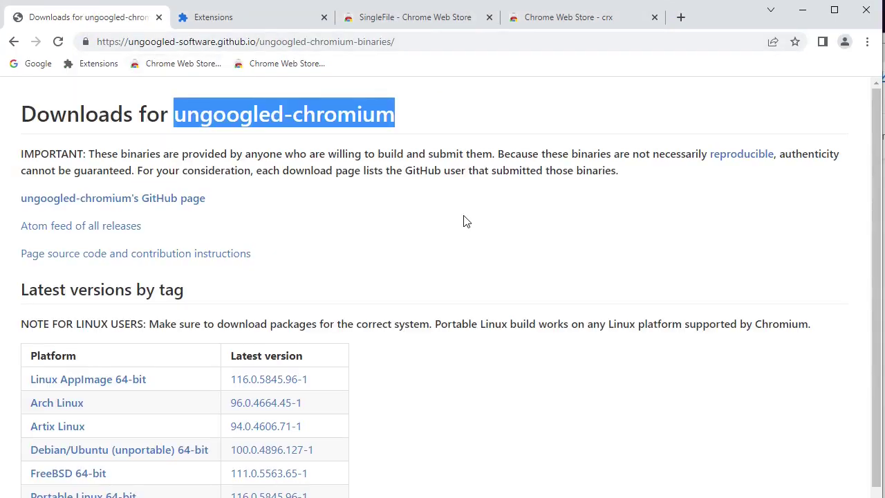
pyautogui.click(253, 17)
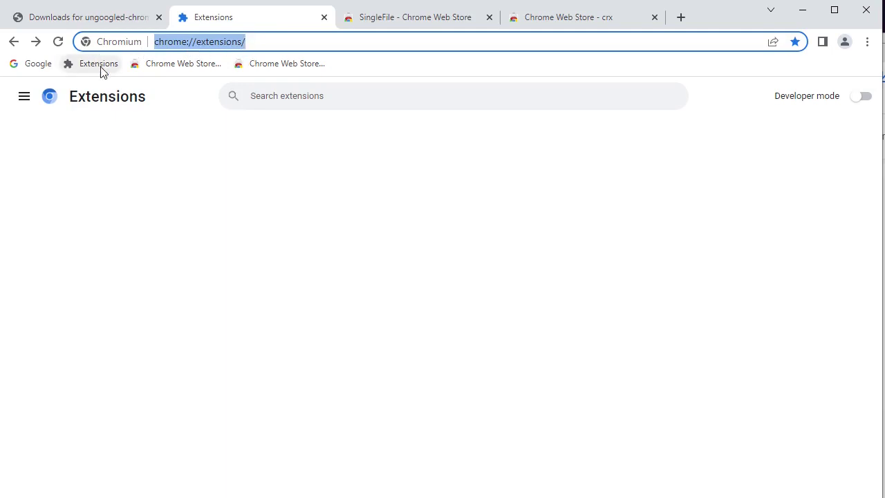
pyautogui.click(867, 41)
pyautogui.moveTo(736, 238)
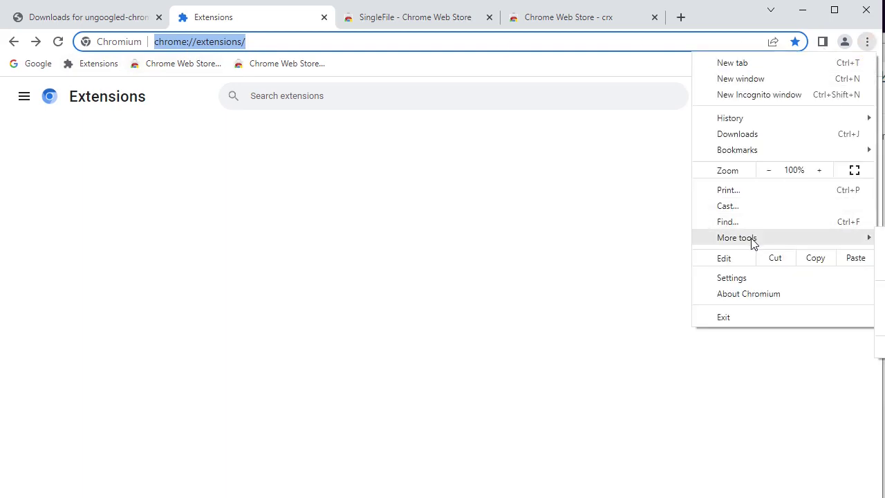
pyautogui.click(713, 19)
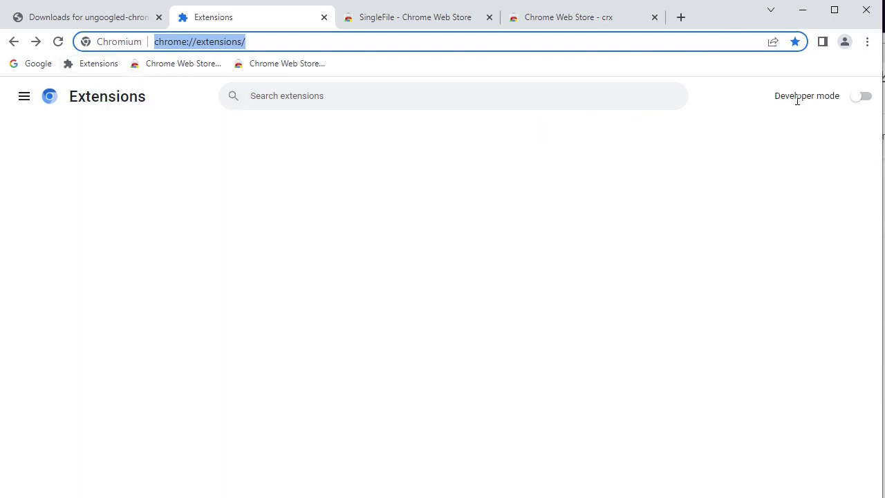
# Turn on Developer mode and load Downloads\Unzip\SingleFile as an unpacked extension.
pyautogui.click(857, 98)
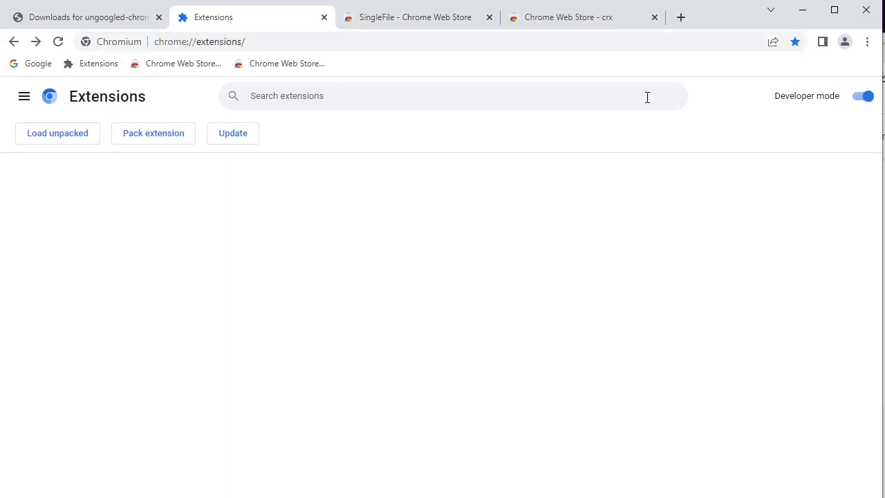
pyautogui.click(59, 141)
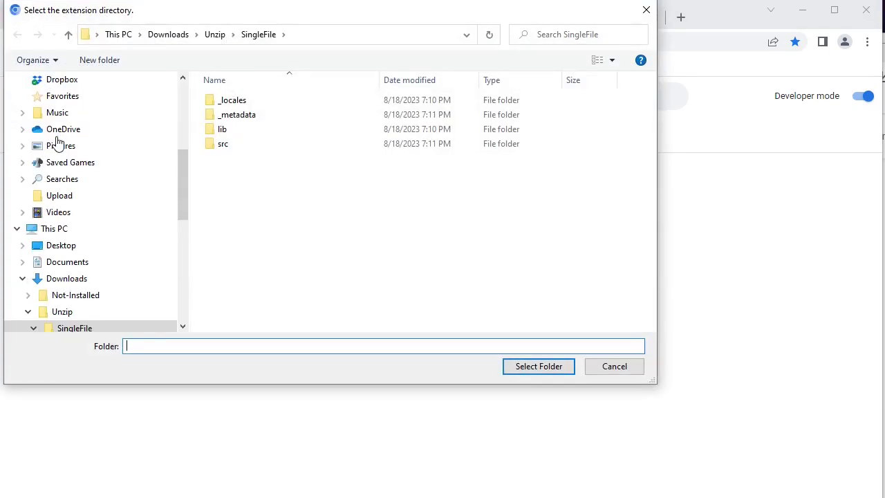
pyautogui.click(214, 35)
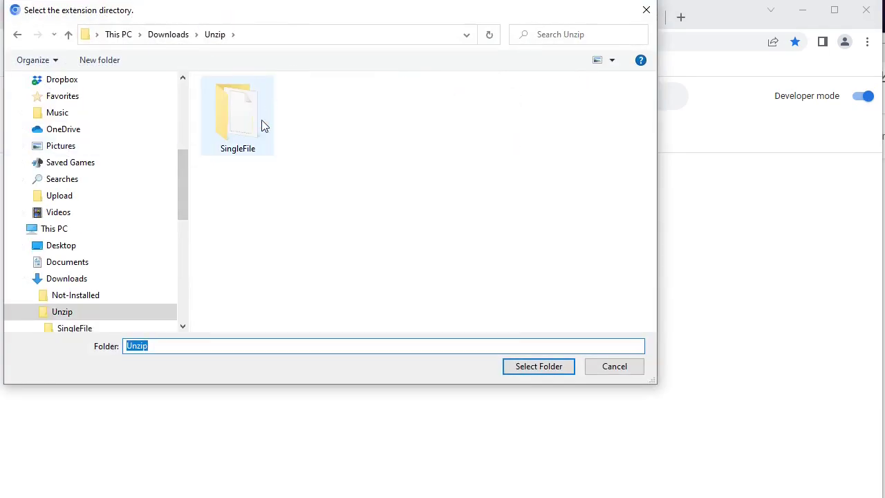
pyautogui.click(239, 116)
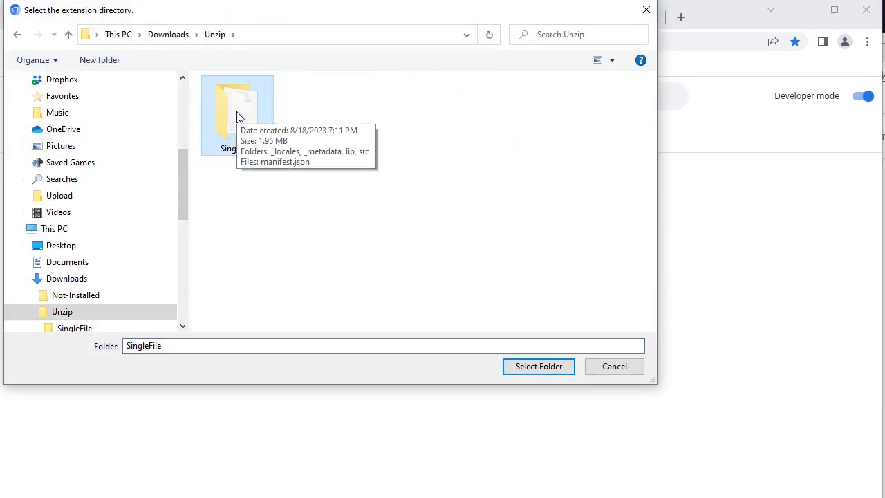
pyautogui.click(538, 367)
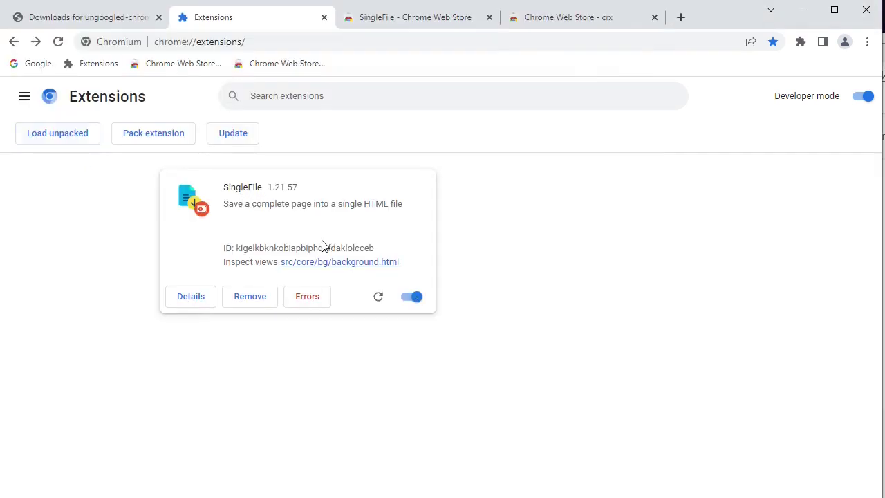
# Check SingleFile's entry and options in the Extensions menu, then return to the downloads page.
pyautogui.click(415, 18)
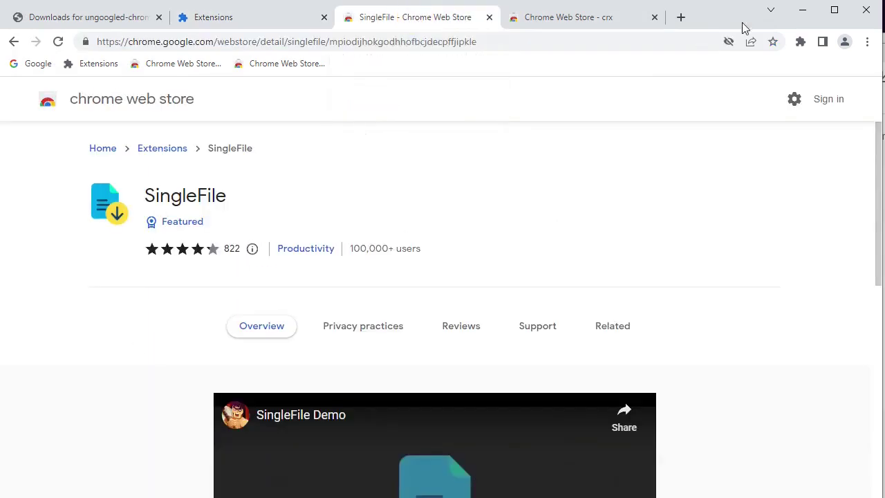
pyautogui.click(800, 42)
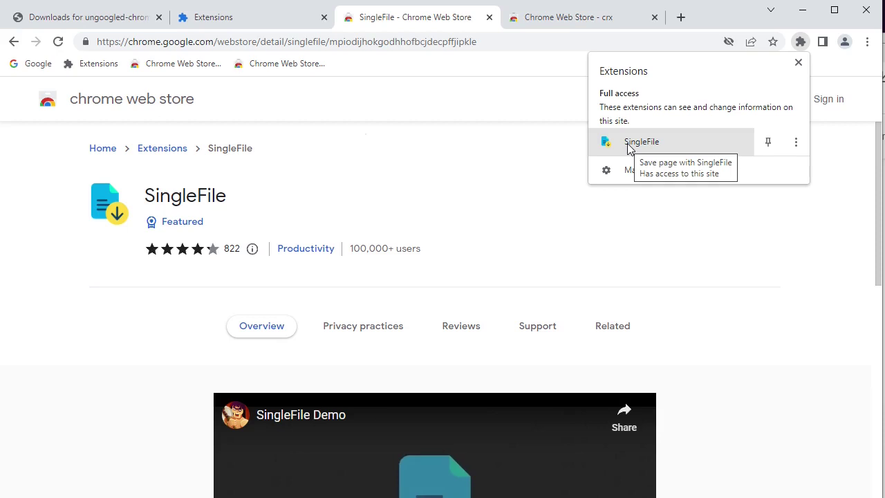
pyautogui.click(796, 142)
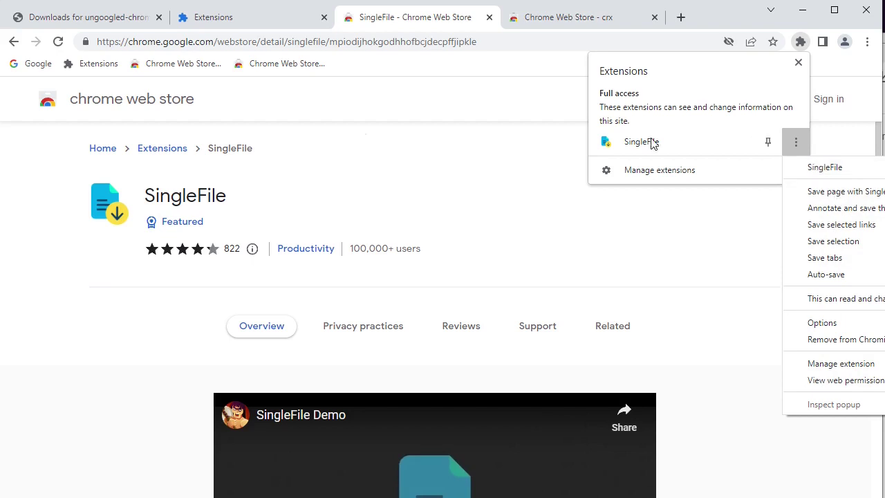
pyautogui.click(519, 61)
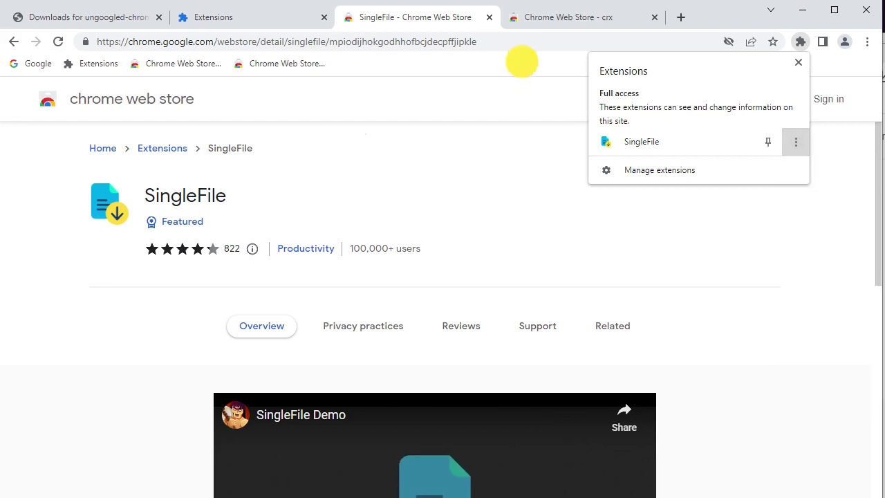
pyautogui.click(78, 23)
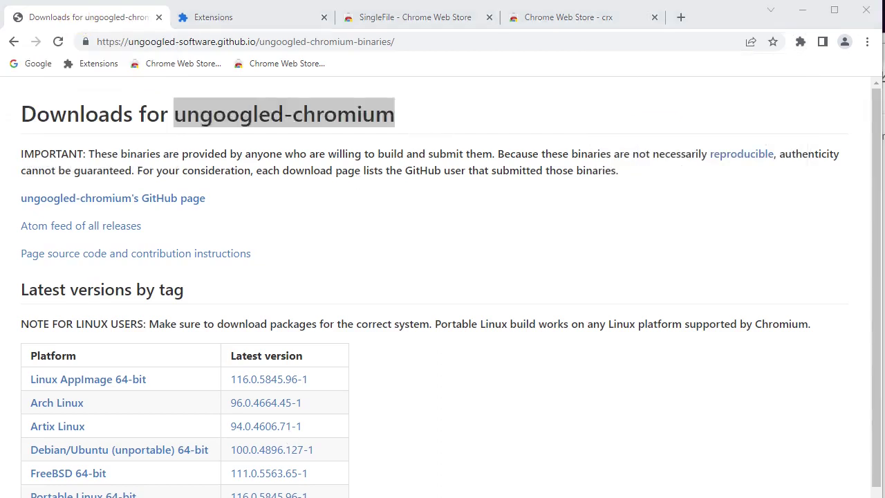
# Return to Chrome's SingleFile listing and bring up its CRX Extractor download options.
pyautogui.click(250, 51)
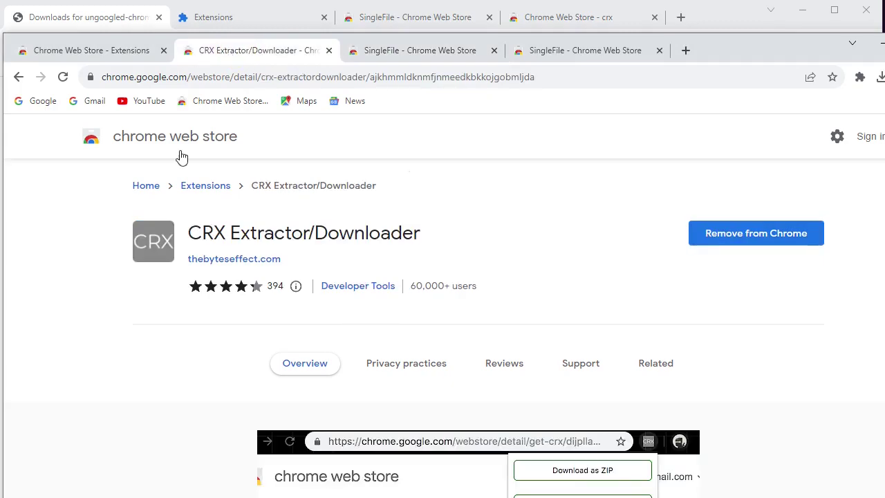
pyautogui.click(116, 50)
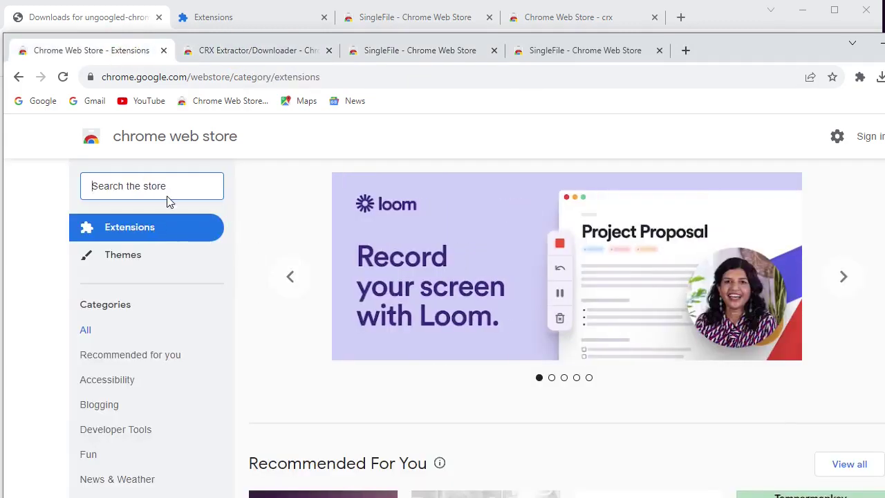
pyautogui.click(299, 51)
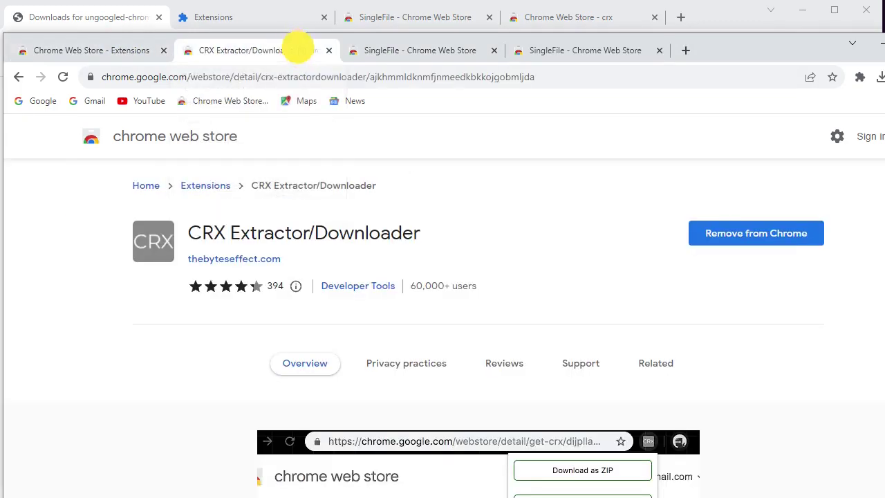
pyautogui.click(438, 50)
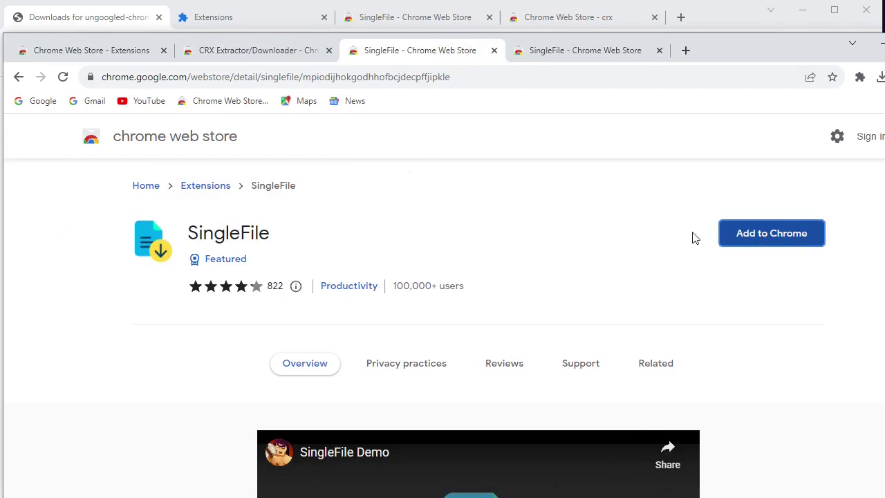
pyautogui.rightClick(728, 231)
pyautogui.moveTo(813, 413)
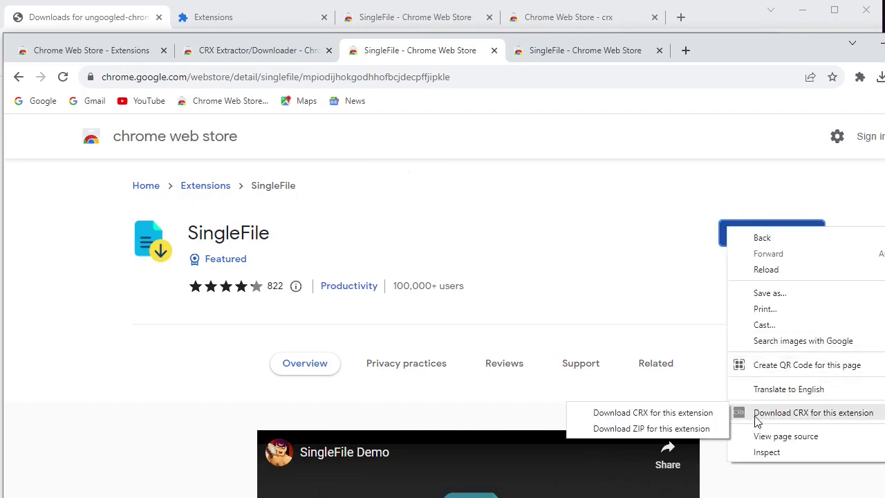